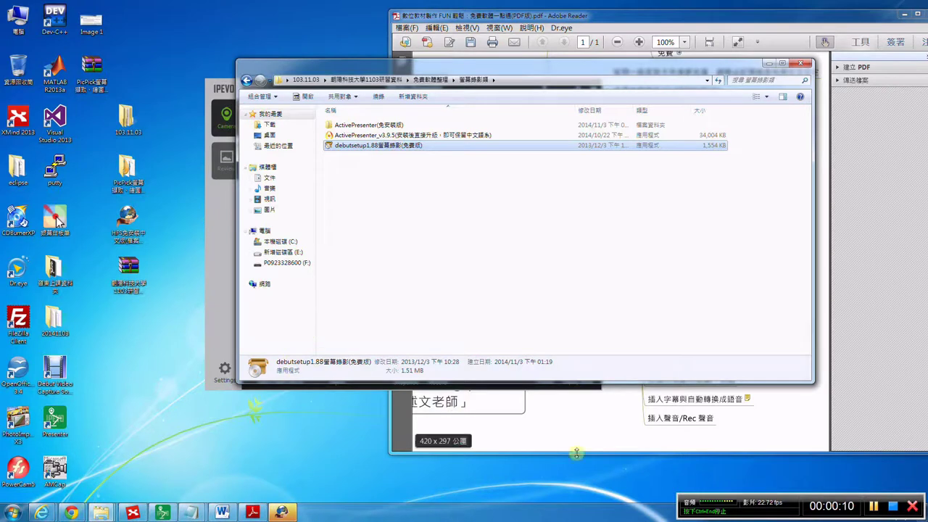
# - Launch Debut Video Capture and get past the free-version licensing prompt
pyautogui.click(887, 503)
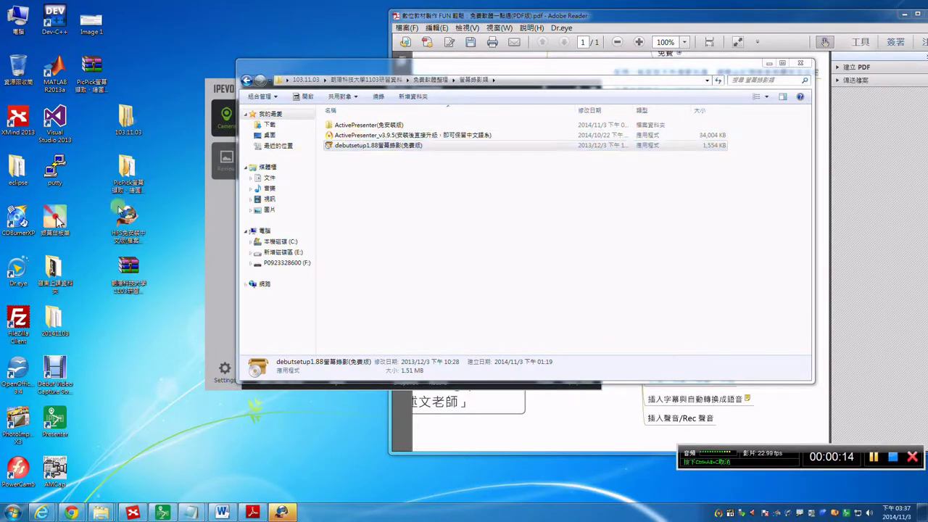
pyautogui.doubleClick(51, 370)
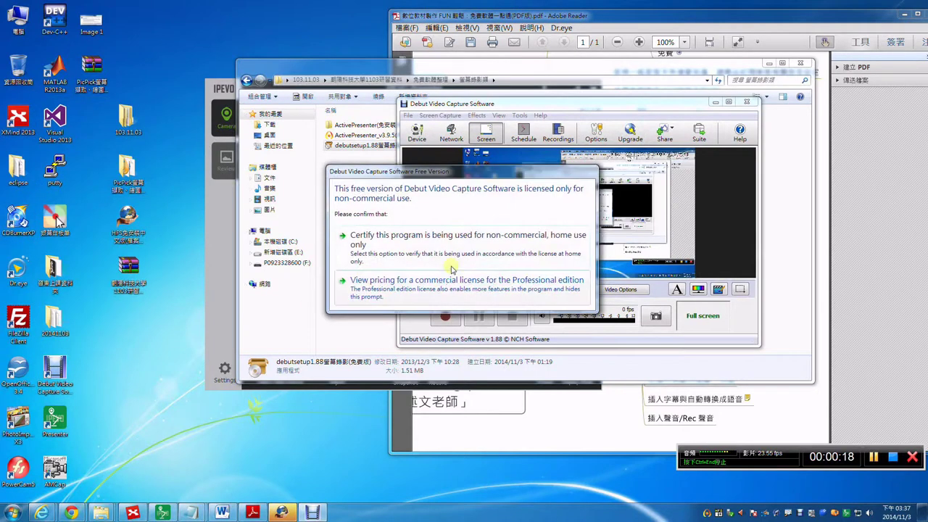
pyautogui.moveTo(477, 179); pyautogui.dragTo(463, 142)
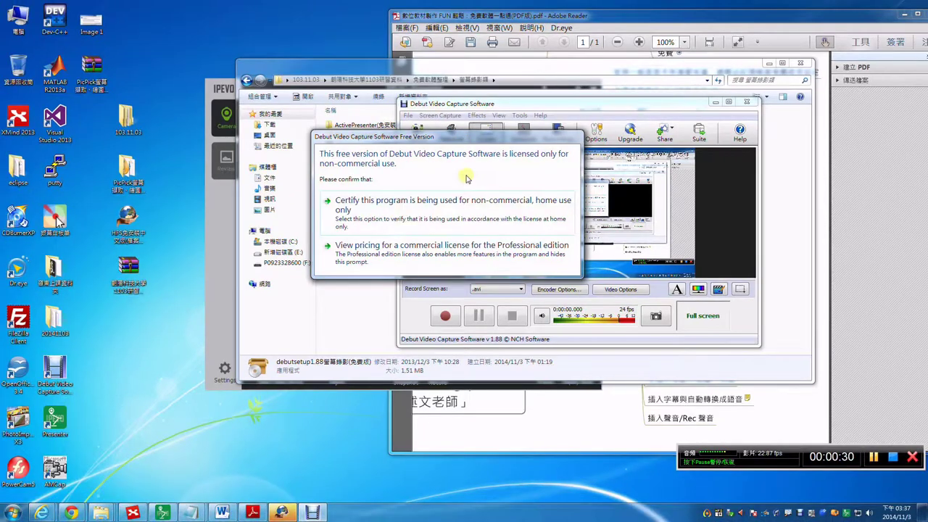
pyautogui.click(452, 272)
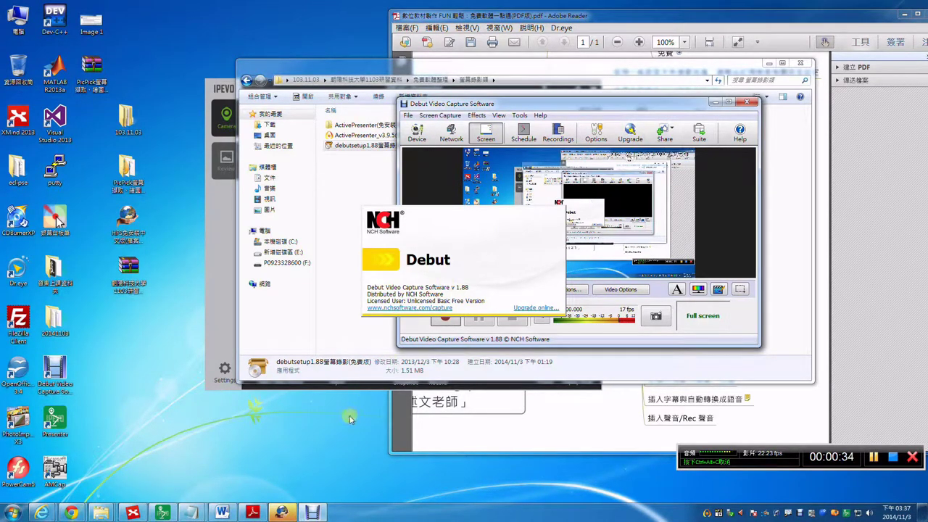
# - Bring up the PDF outline in Adobe Reader and place the Debut Video Capture window beside it
pyautogui.click(252, 512)
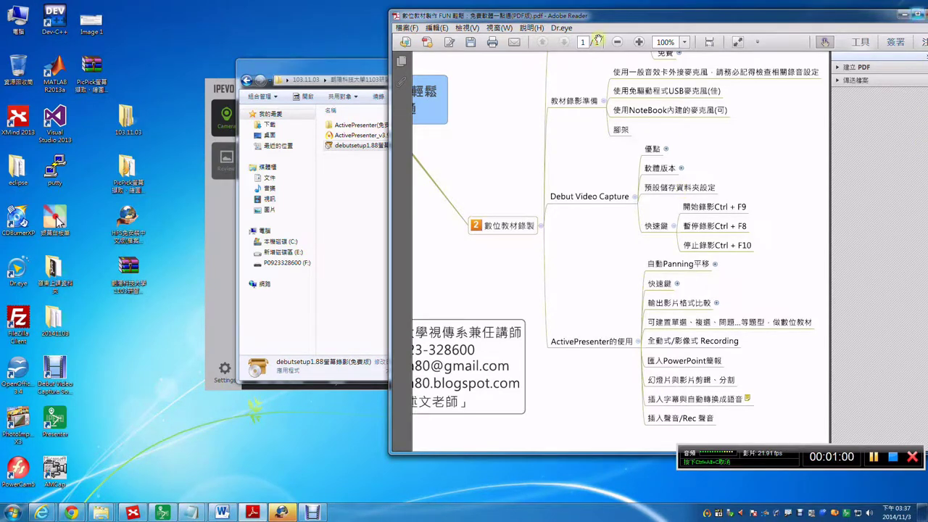
pyautogui.click(313, 512)
pyautogui.moveTo(561, 105); pyautogui.dragTo(338, 73)
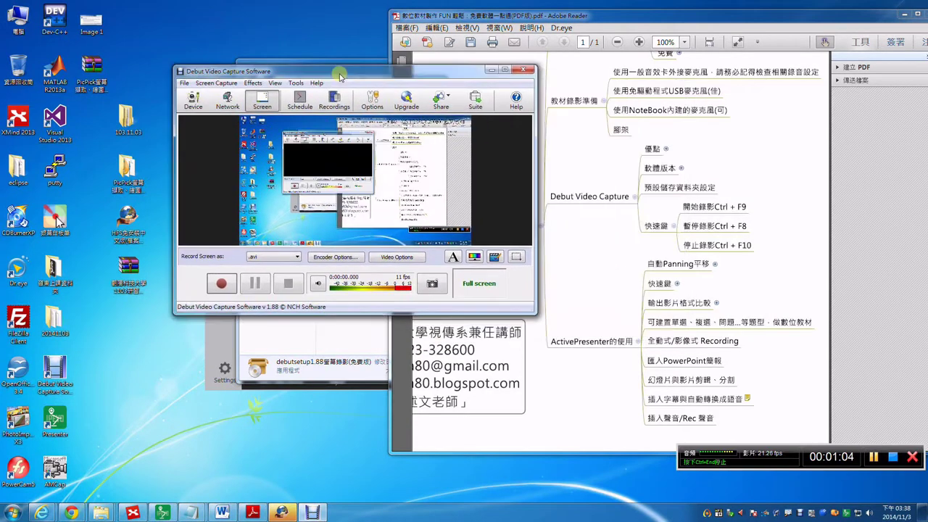
# - Open the capture options and mark the Microphone, Screen capture and Webcam / Capture Device settings, clearing the marks when done
pyautogui.click(374, 108)
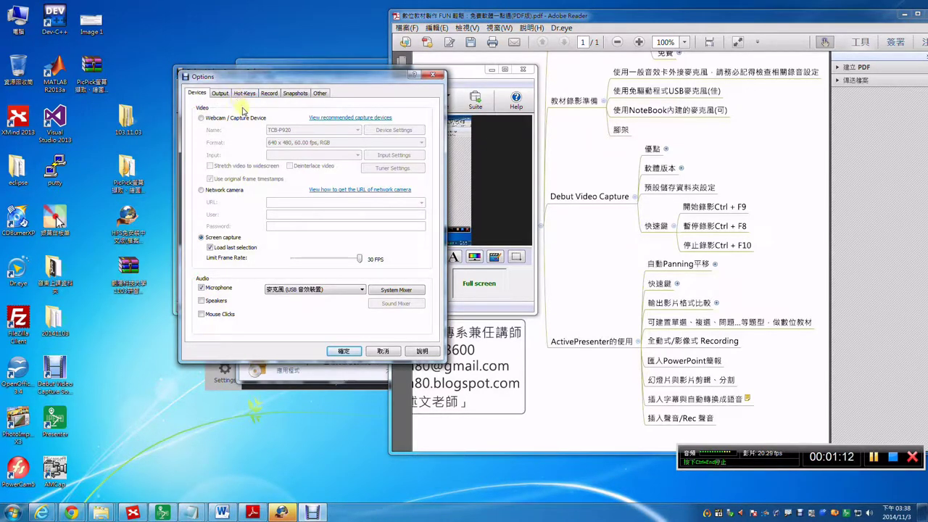
pyautogui.moveTo(187, 270)
pyautogui.mouseDown()
pyautogui.moveTo(197, 282)
pyautogui.moveTo(344, 306)
pyautogui.moveTo(368, 297)
pyautogui.mouseUp()
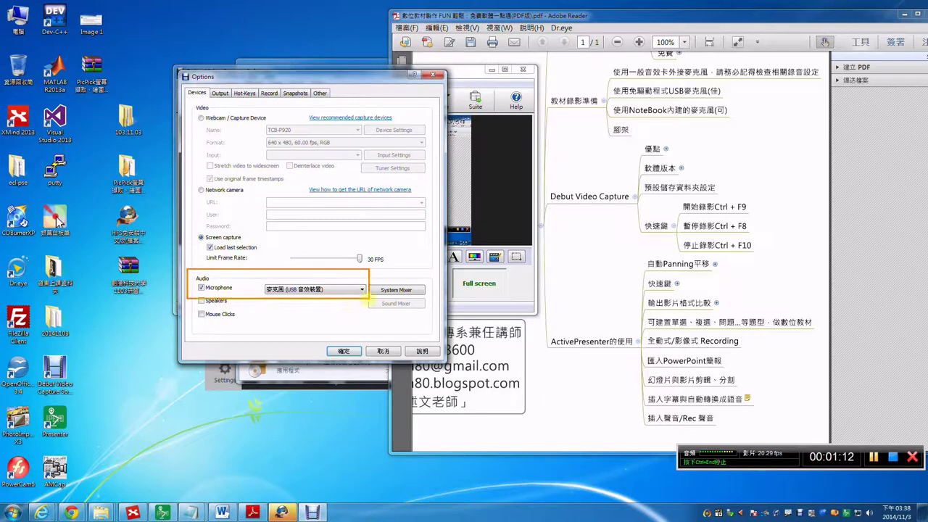
pyautogui.moveTo(262, 254); pyautogui.dragTo(290, 236)
pyautogui.moveTo(242, 92); pyautogui.dragTo(188, 124)
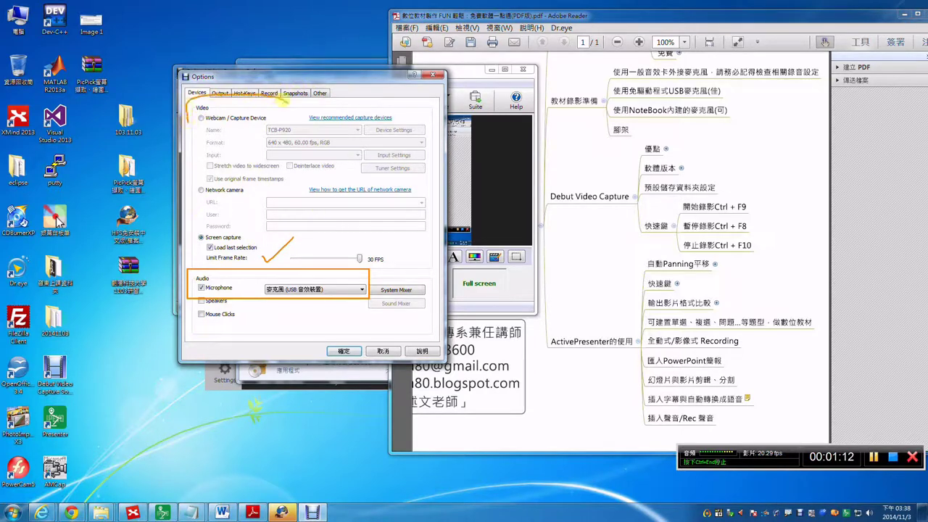
pyautogui.moveTo(279, 100)
pyautogui.mouseDown()
pyautogui.moveTo(240, 130)
pyautogui.moveTo(187, 119)
pyautogui.mouseUp()
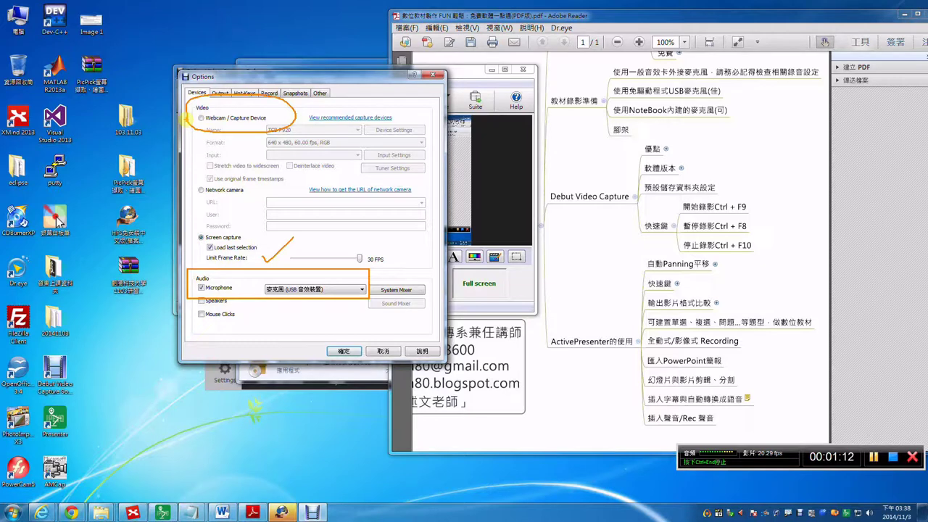
pyautogui.press('Escape')
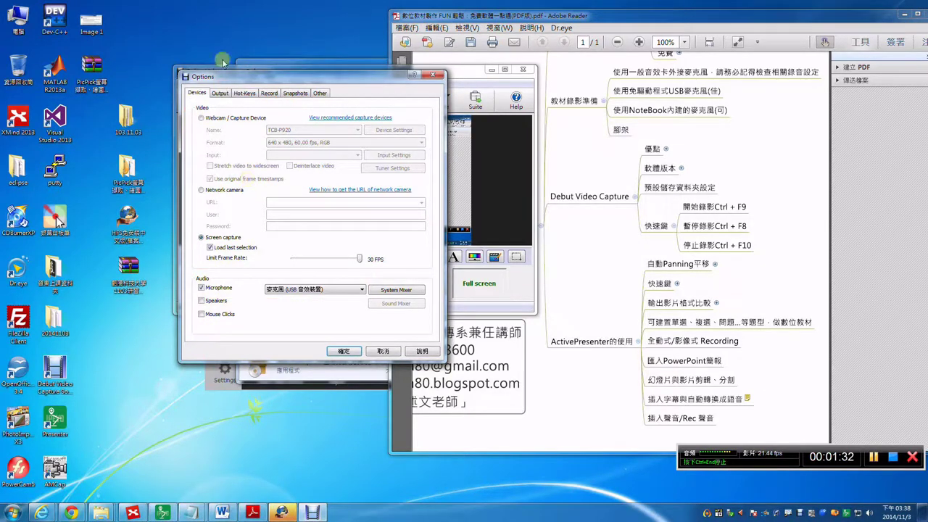
# - Examine the Output options, marking the destination folder and the two output file name choices
pyautogui.click(220, 94)
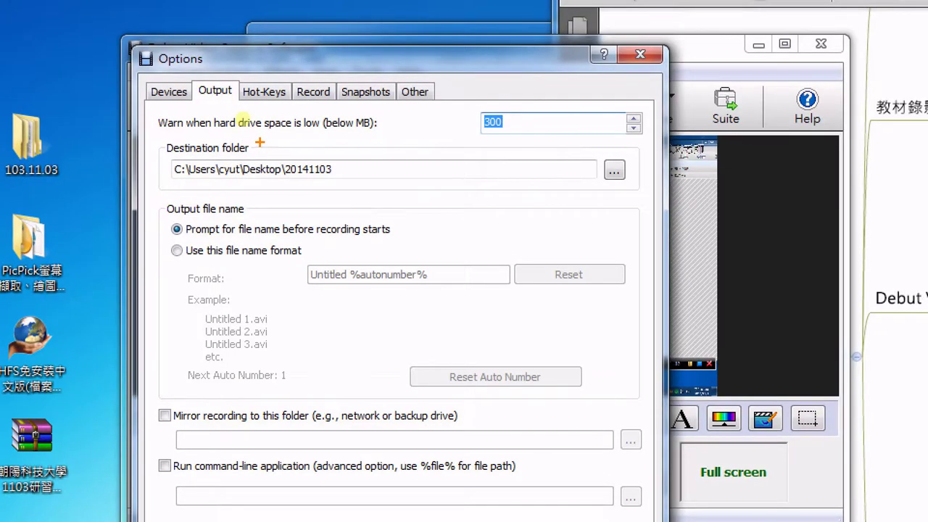
pyautogui.moveTo(261, 144); pyautogui.dragTo(296, 111)
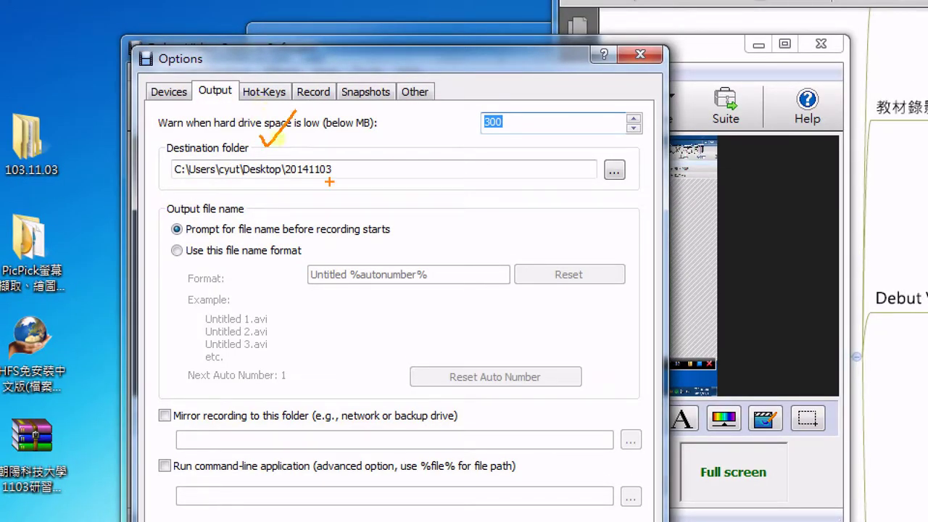
pyautogui.moveTo(285, 193); pyautogui.dragTo(368, 180)
pyautogui.moveTo(156, 238); pyautogui.dragTo(400, 249)
pyautogui.moveTo(168, 264)
pyautogui.mouseDown()
pyautogui.moveTo(316, 262)
pyautogui.moveTo(409, 297)
pyautogui.moveTo(447, 297)
pyautogui.mouseUp()
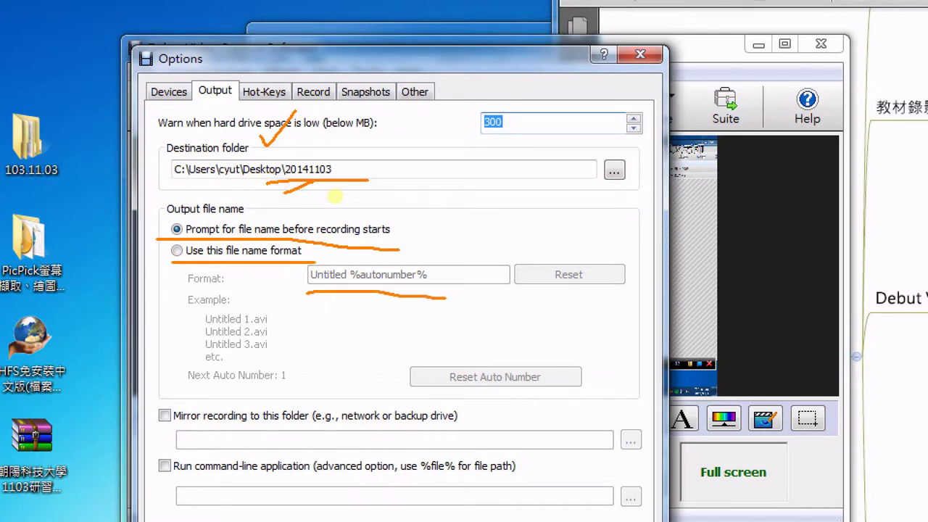
pyautogui.press('e')
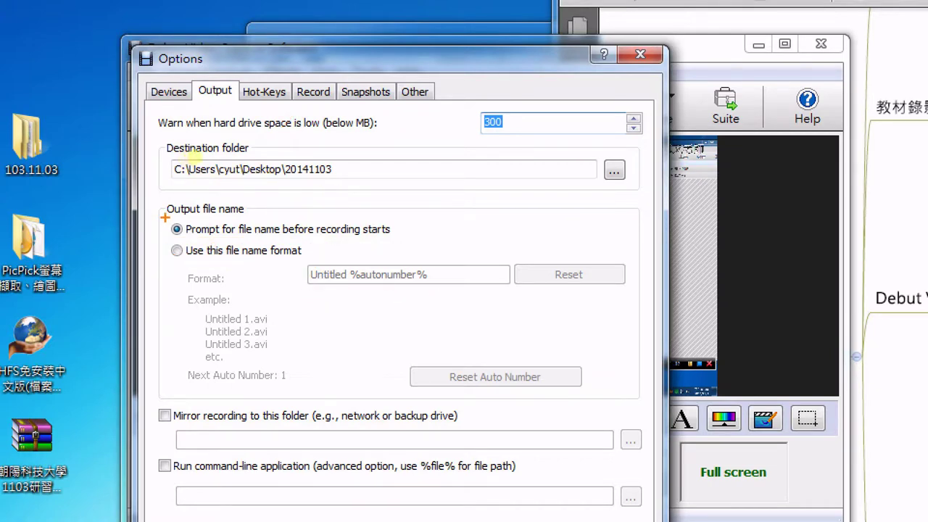
pyautogui.moveTo(165, 218); pyautogui.dragTo(439, 244)
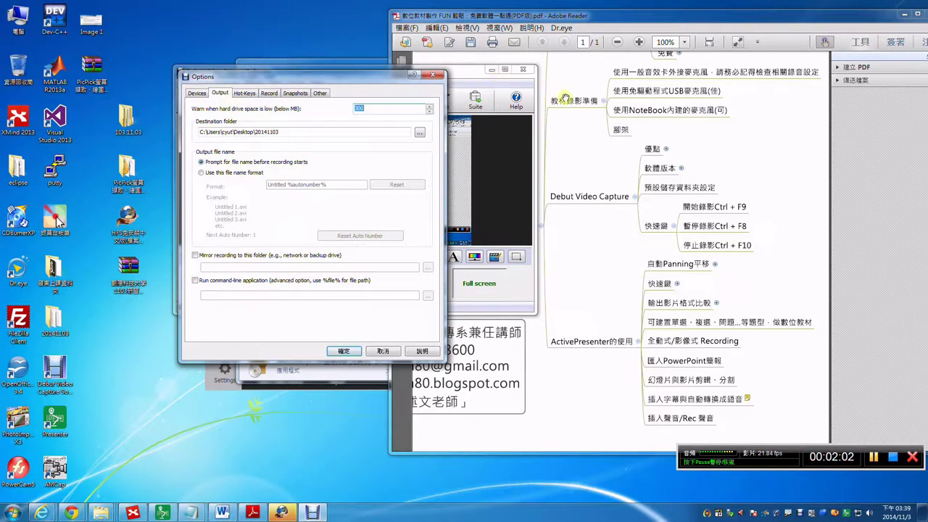
# - Mark the start, pause and stop recording shortcuts in the PDF outline under Debut Video Capture
pyautogui.moveTo(674, 198)
pyautogui.mouseDown()
pyautogui.moveTo(688, 223)
pyautogui.moveTo(767, 258)
pyautogui.mouseUp()
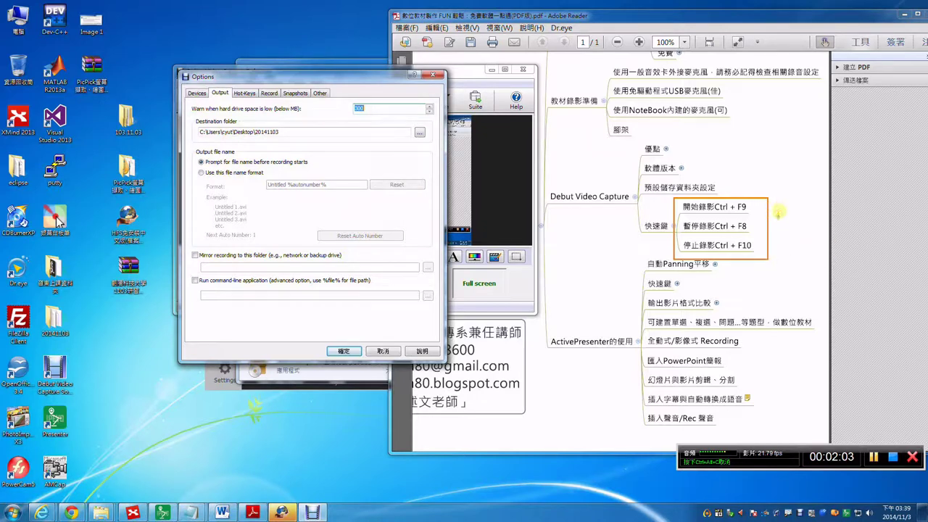
pyautogui.moveTo(772, 245); pyautogui.dragTo(801, 226)
pyautogui.moveTo(750, 205)
pyautogui.mouseDown()
pyautogui.moveTo(765, 202)
pyautogui.moveTo(773, 217)
pyautogui.mouseUp()
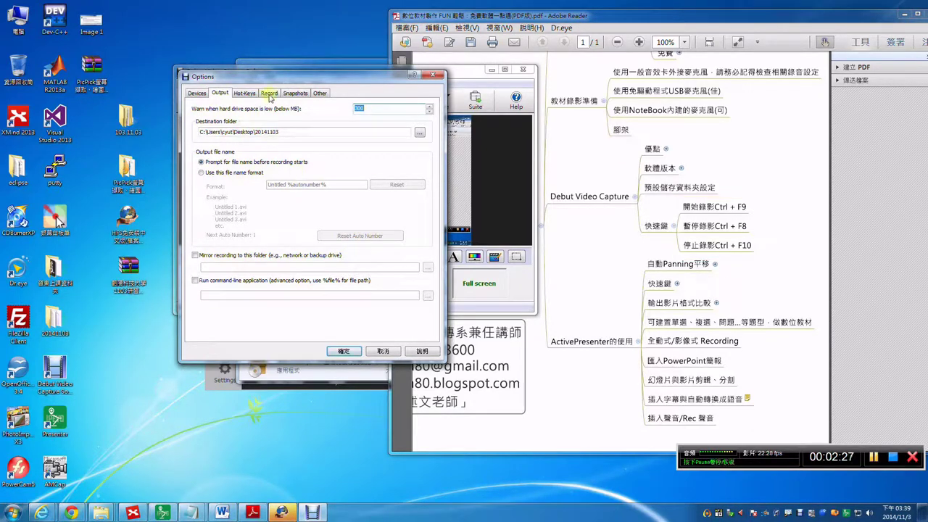
# - Examine the Record and Hot-Keys options and select the key assignment for the Record command
pyautogui.click(269, 94)
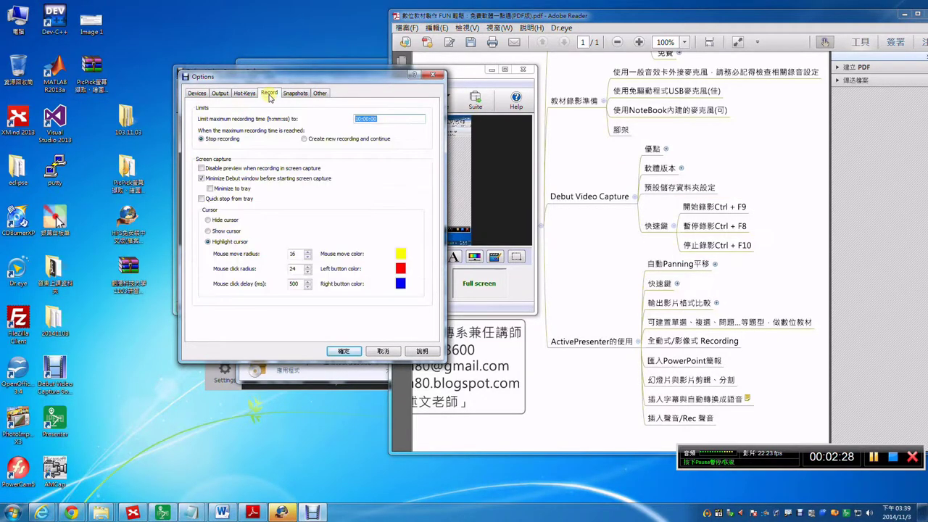
pyautogui.click(245, 94)
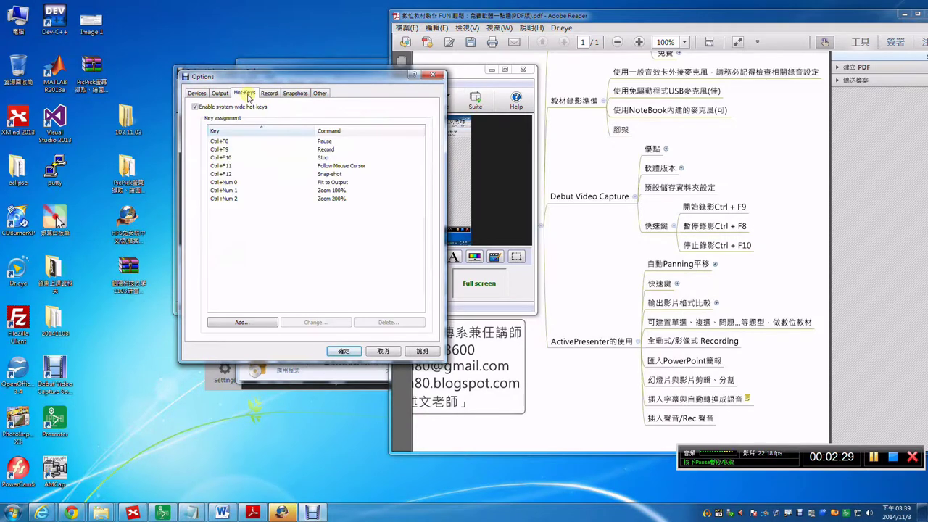
pyautogui.click(248, 150)
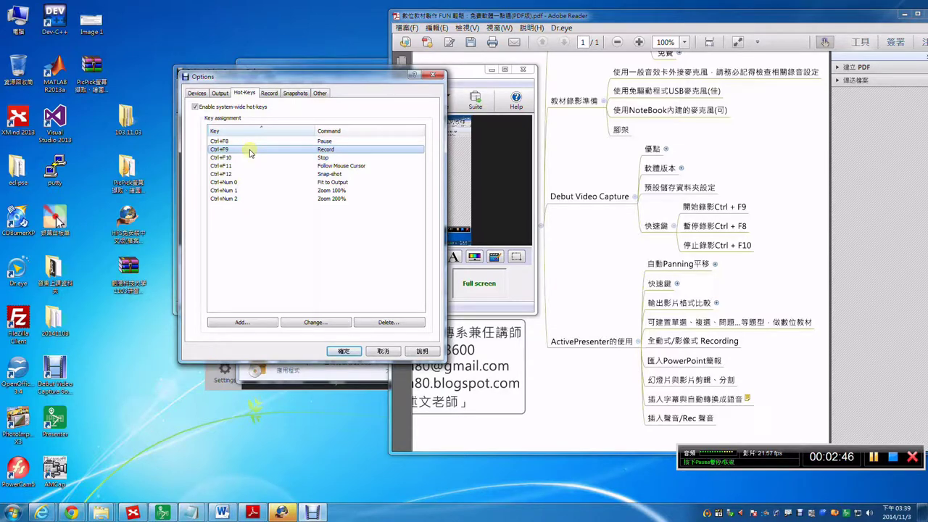
# - View how a new hot-key is assigned to the Record command, and close the options without adding one
pyautogui.click(260, 321)
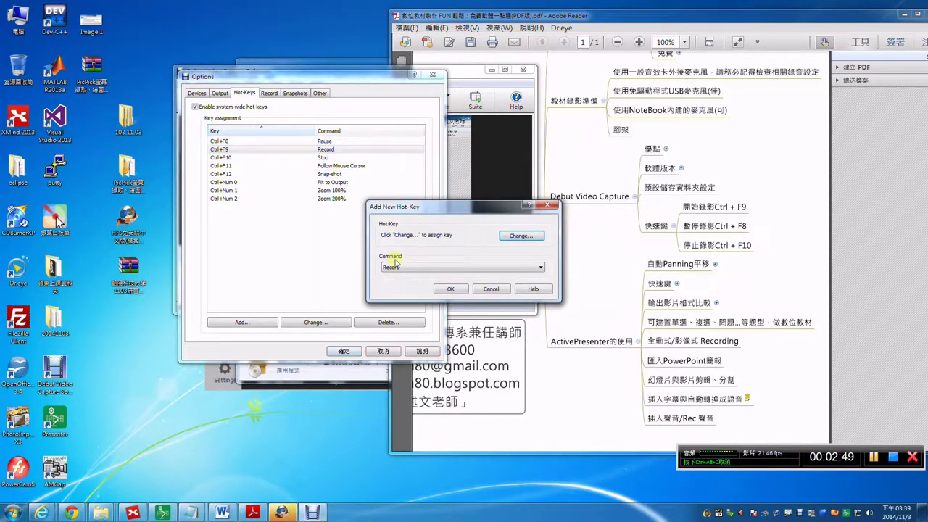
pyautogui.click(516, 237)
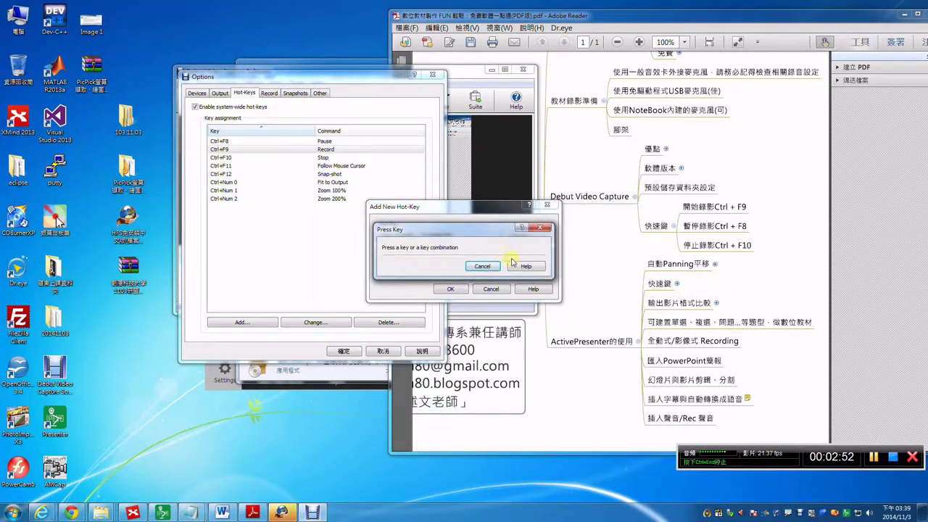
pyautogui.click(540, 228)
pyautogui.click(546, 206)
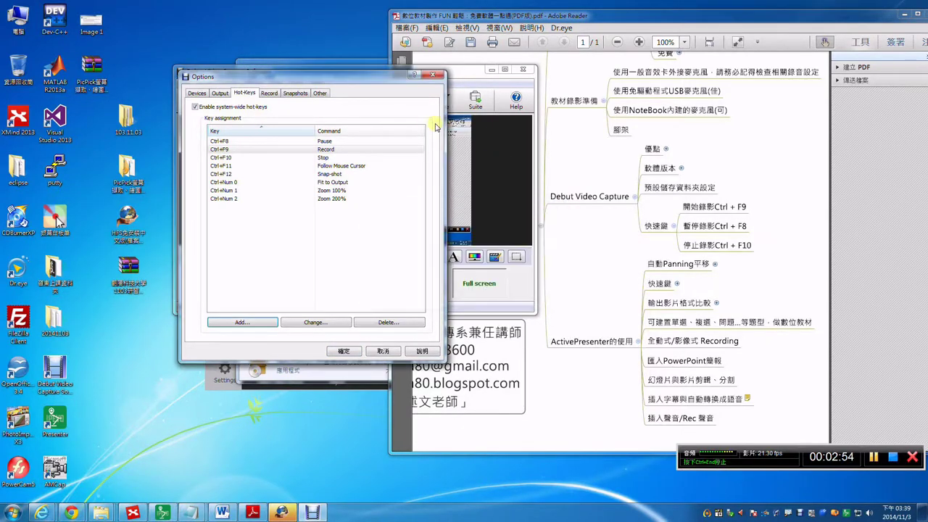
pyautogui.click(435, 77)
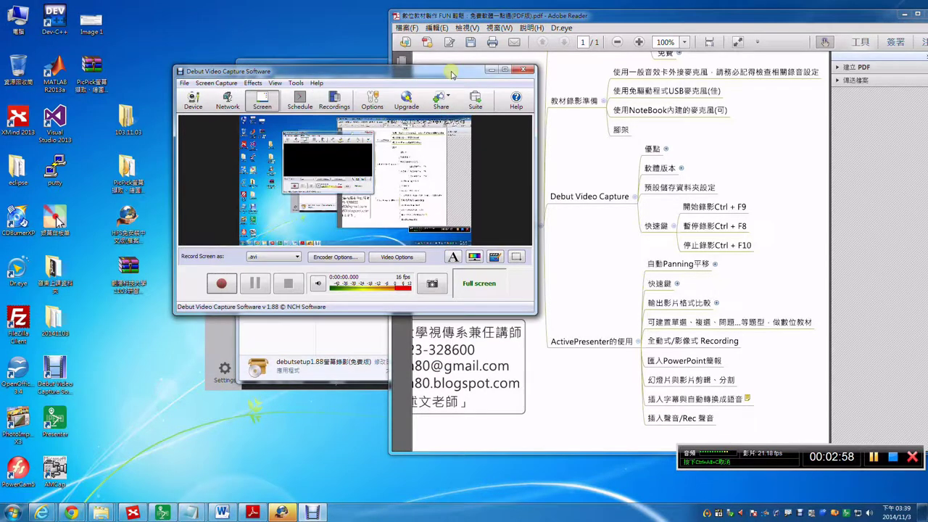
# - Maximize Debut to examine the date and time caption over the preview, and restore the window size
pyautogui.moveTo(451, 75); pyautogui.dragTo(441, 58)
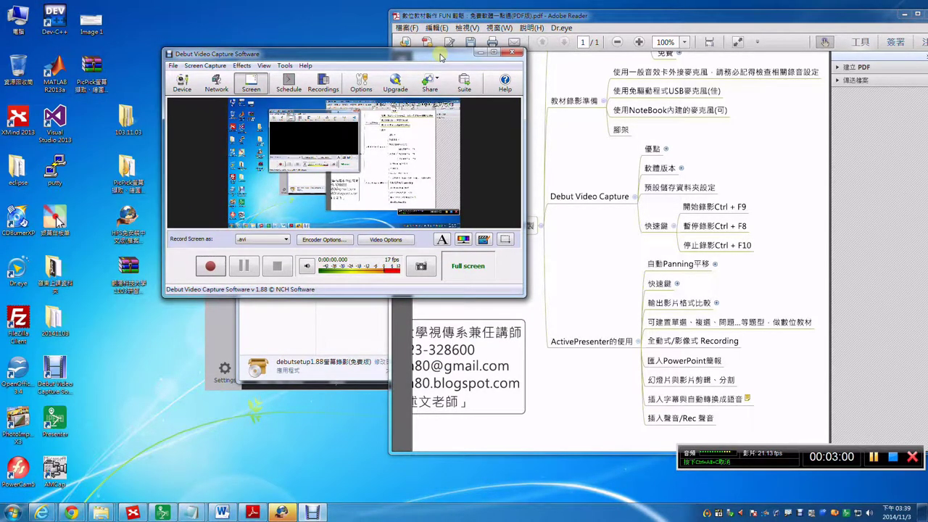
pyautogui.click(495, 53)
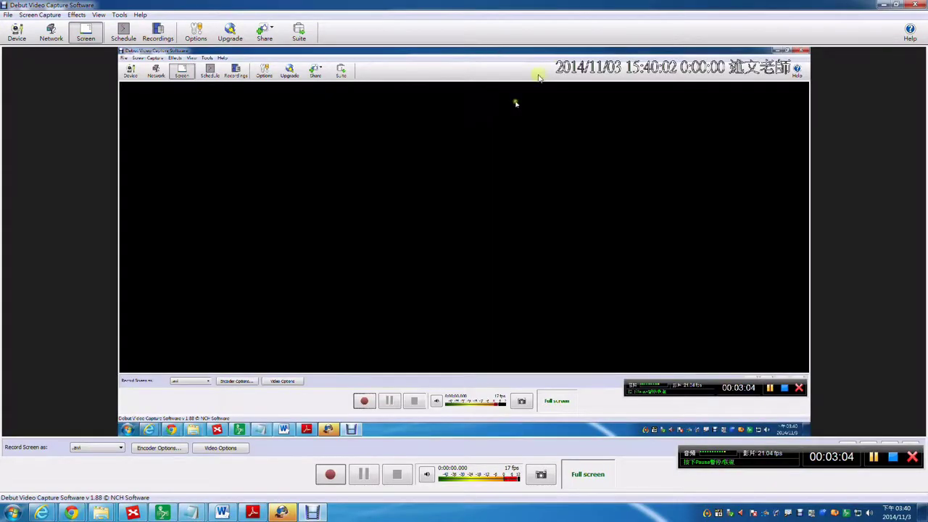
pyautogui.moveTo(542, 58); pyautogui.dragTo(798, 79)
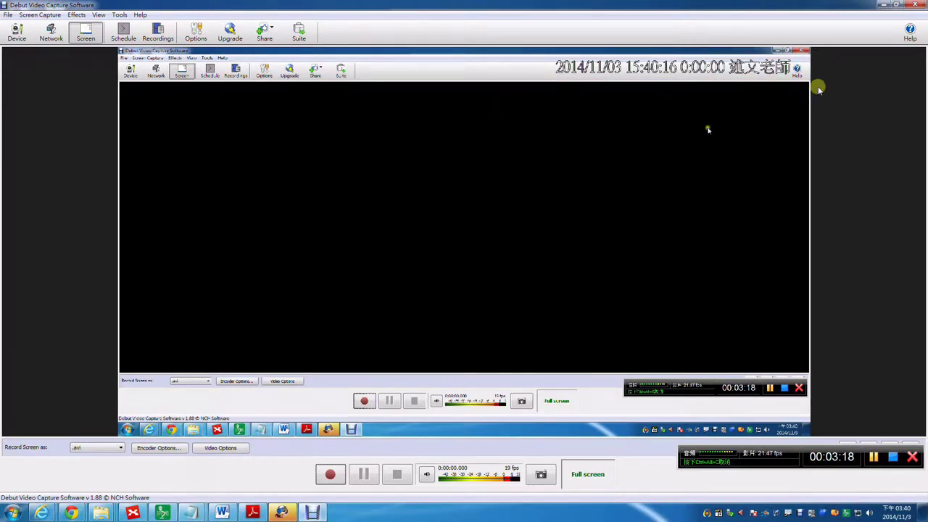
pyautogui.click(897, 5)
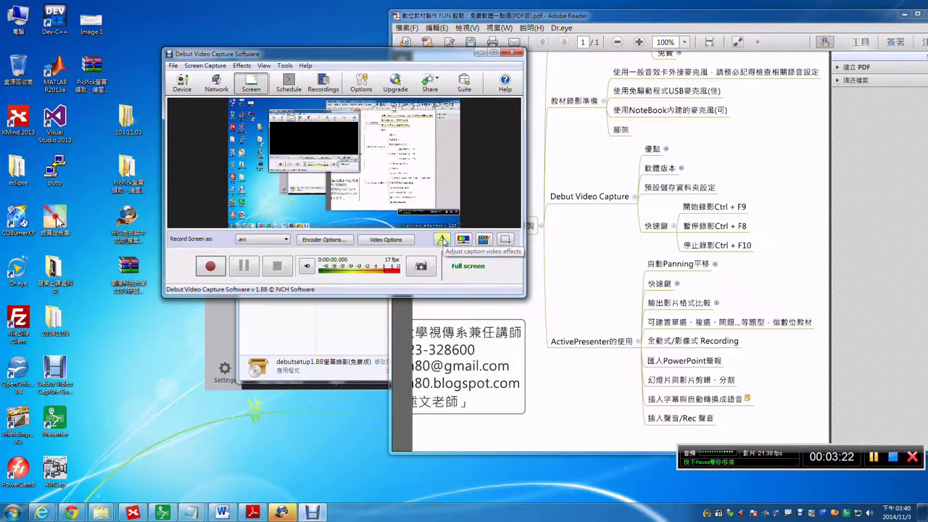
# - Show the Text Caption settings and maximize the Debut window so all caption options fit
pyautogui.click(441, 240)
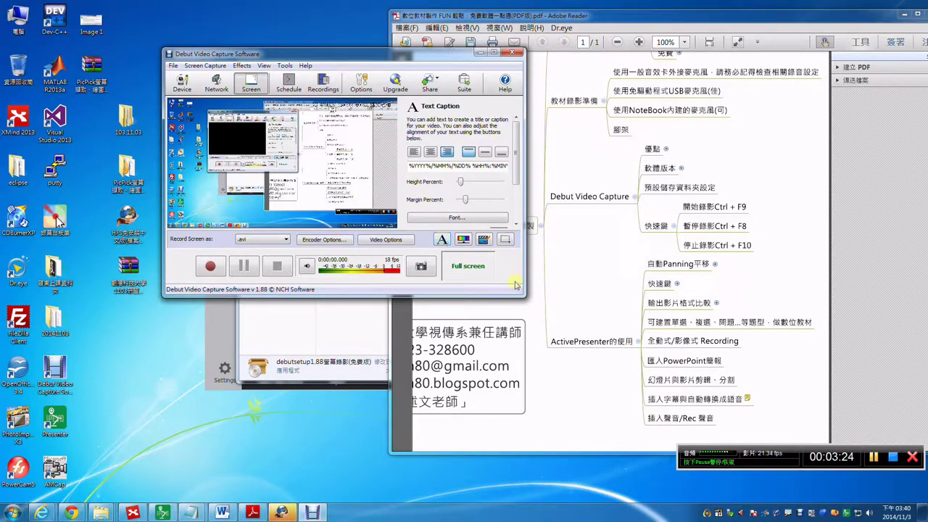
pyautogui.moveTo(520, 292); pyautogui.dragTo(658, 397)
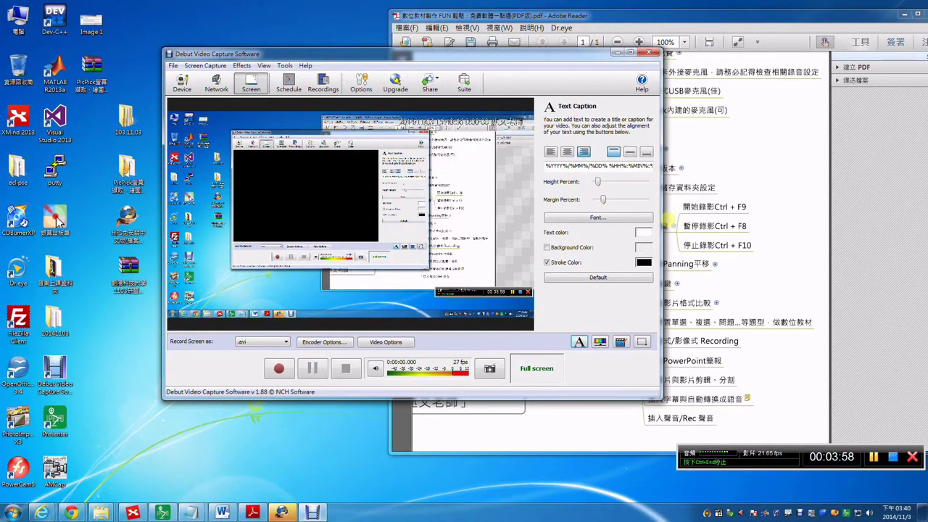
pyautogui.click(631, 54)
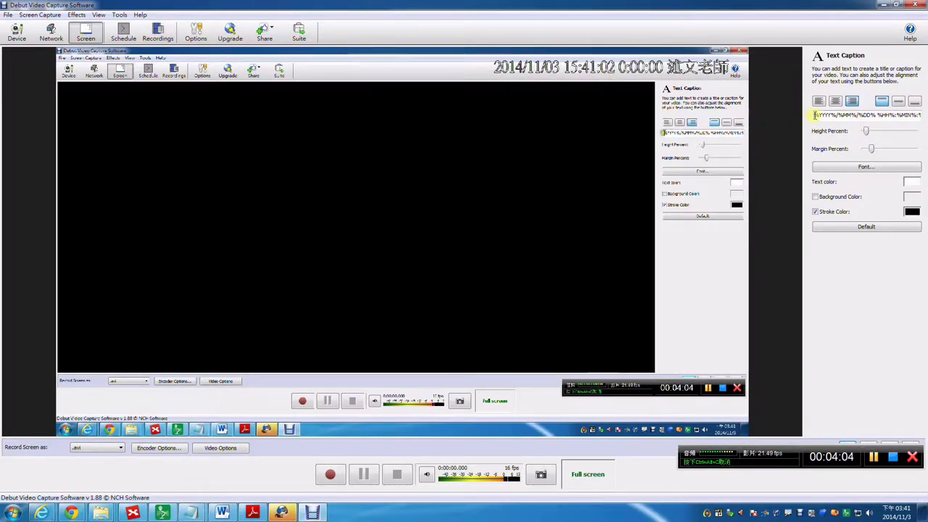
# - Examine the caption text codes, underlining the date in the preview and the %MIN%:%SS% and %timenoms% codes in the caption text
pyautogui.moveTo(815, 114); pyautogui.dragTo(924, 114)
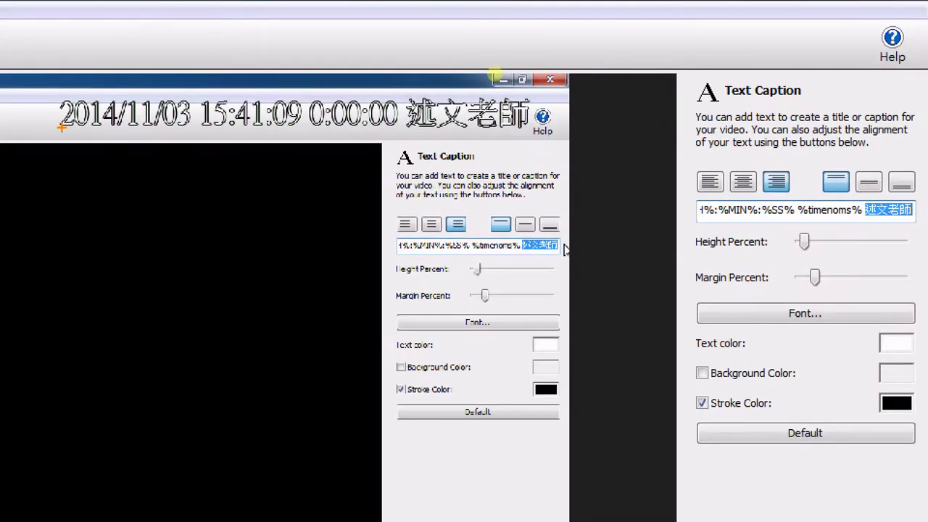
pyautogui.moveTo(62, 127); pyautogui.dragTo(174, 132)
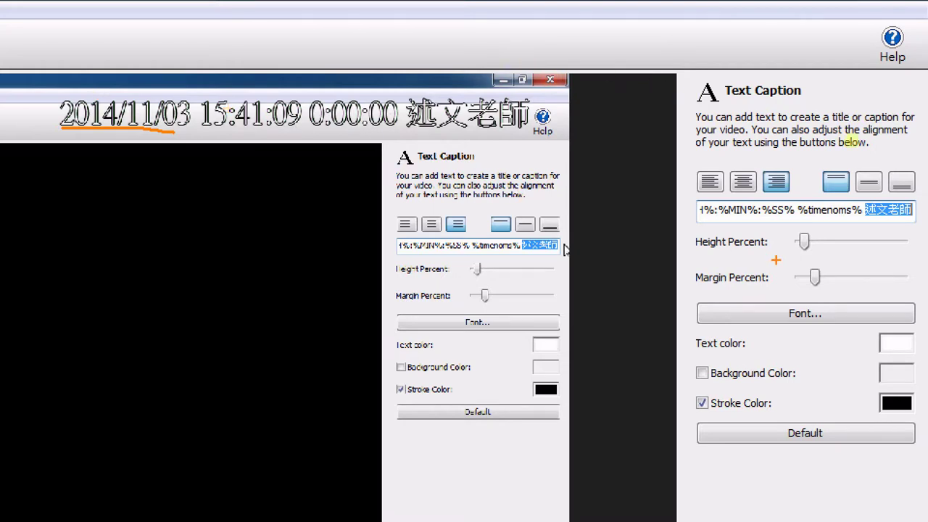
pyautogui.moveTo(801, 220); pyautogui.dragTo(861, 220)
pyautogui.moveTo(729, 221); pyautogui.dragTo(793, 219)
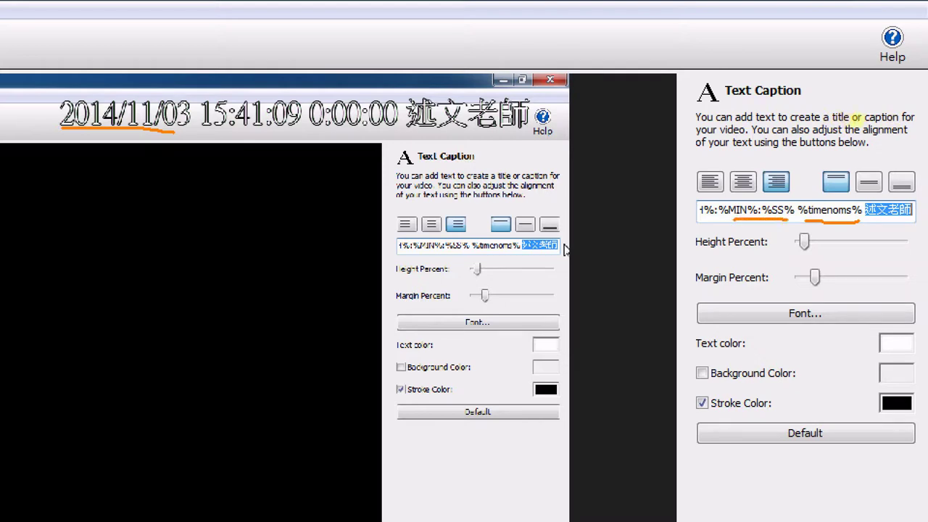
# - Mark the area around the alignment choices and caption codes, and place the cursor within the %MIN% code of the caption text
pyautogui.moveTo(734, 190)
pyautogui.mouseDown()
pyautogui.moveTo(746, 199)
pyautogui.moveTo(759, 186)
pyautogui.mouseUp()
pyautogui.moveTo(785, 187)
pyautogui.mouseDown()
pyautogui.moveTo(797, 198)
pyautogui.moveTo(817, 186)
pyautogui.mouseUp()
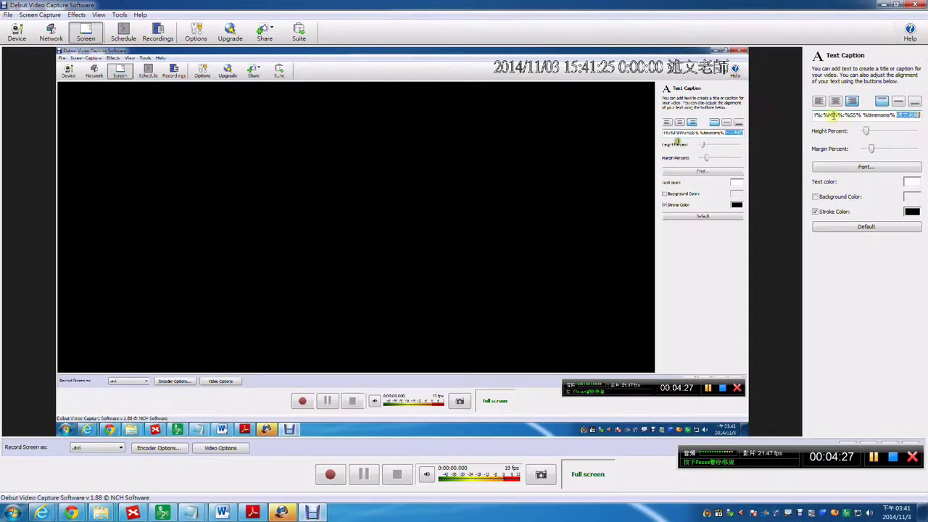
pyautogui.moveTo(834, 115)
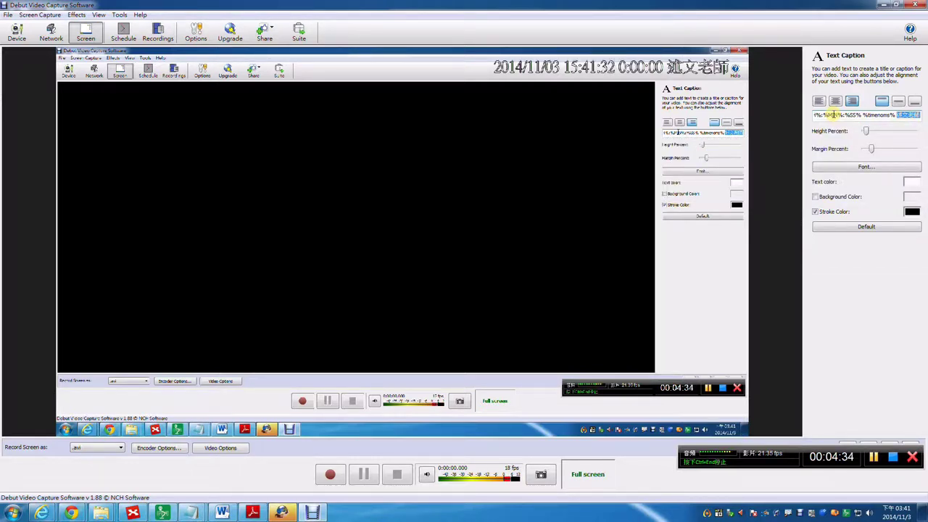
pyautogui.click(835, 115)
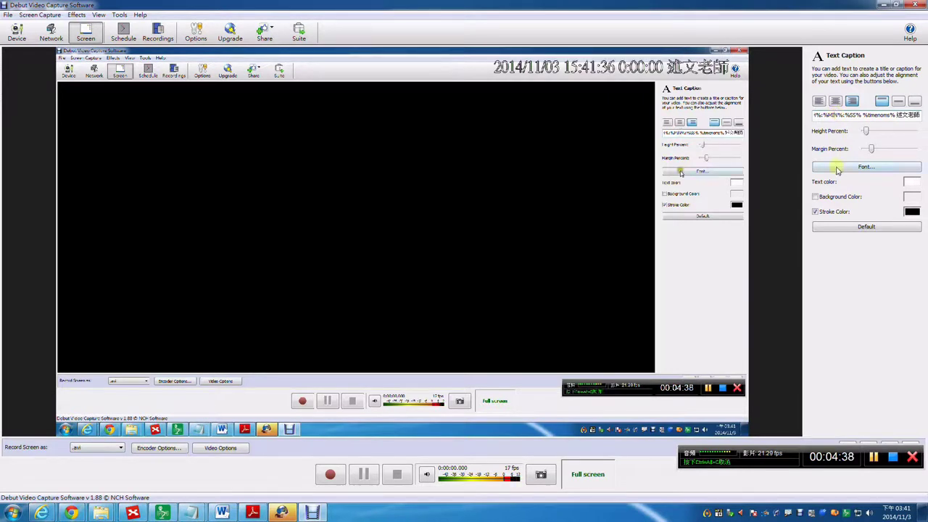
# - View the caption's font, style and size choices, close them without changes, and restore Debut to its smaller window
pyautogui.click(867, 167)
pyautogui.click(191, 103)
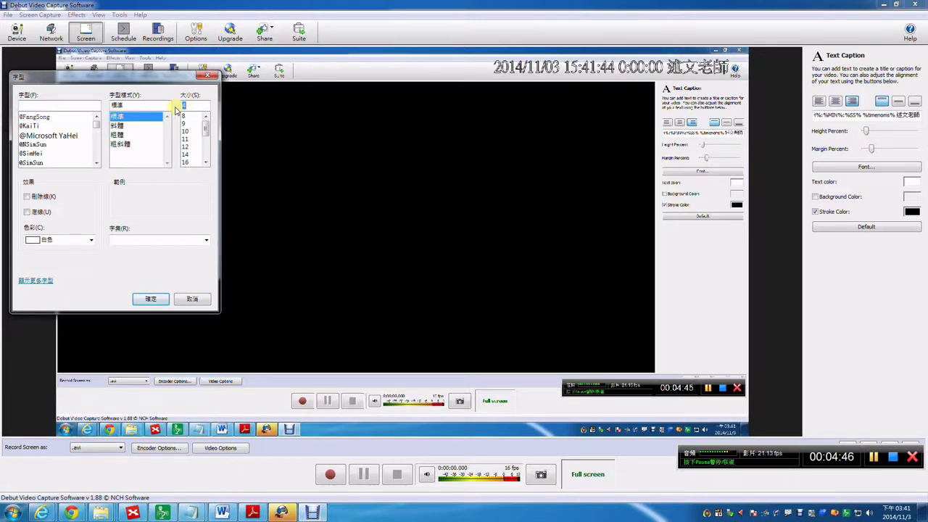
pyautogui.click(209, 77)
pyautogui.click(896, 5)
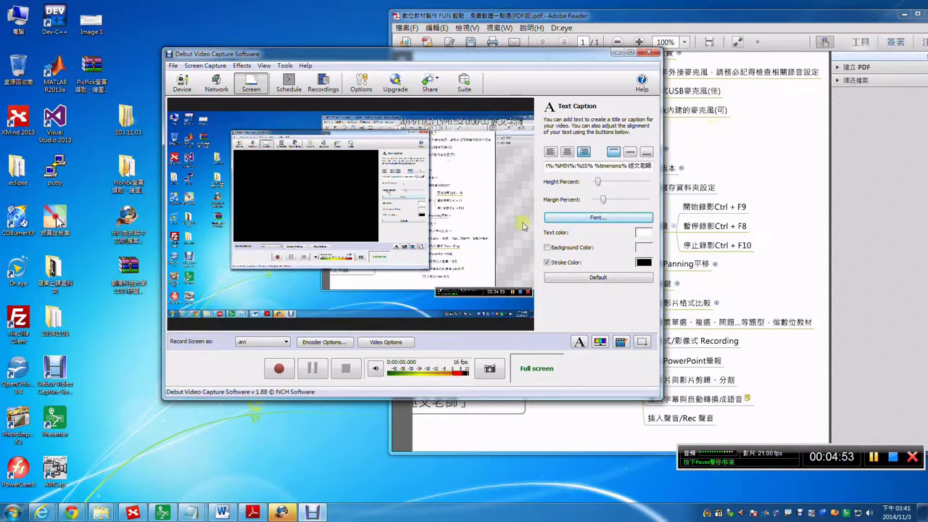
# - Start a full-screen recording, and open the desktop picture Image 1 to mark its Game Capture and current mode choices before closing it
pyautogui.click(279, 369)
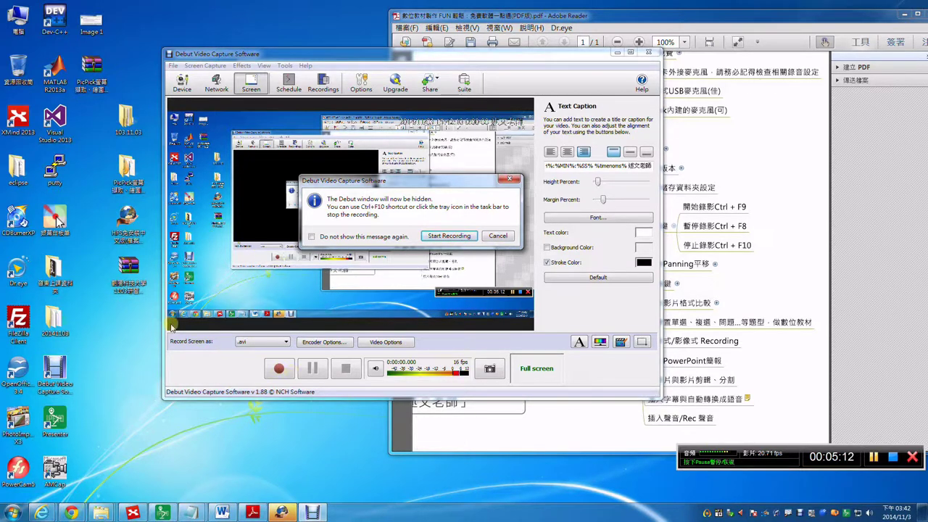
pyautogui.doubleClick(92, 24)
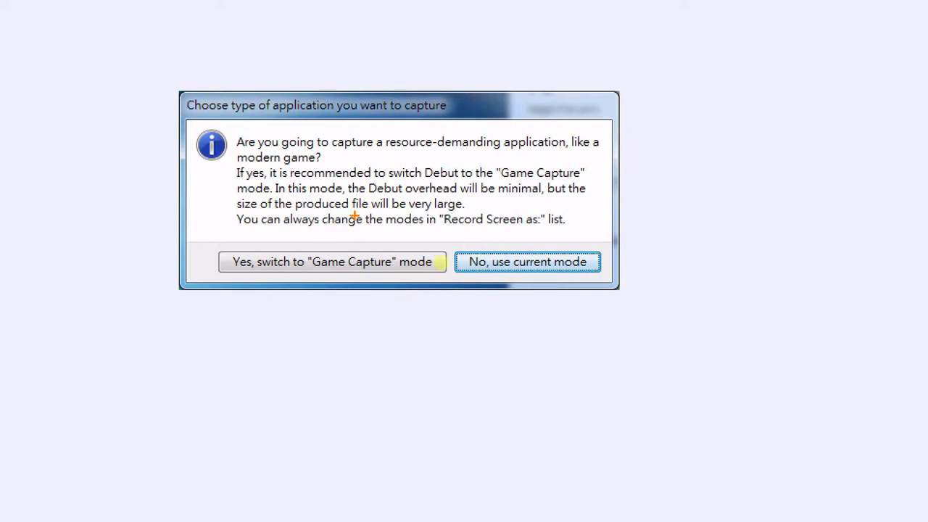
pyautogui.moveTo(495, 231)
pyautogui.mouseDown()
pyautogui.moveTo(507, 251)
pyautogui.moveTo(540, 211)
pyautogui.mouseUp()
pyautogui.moveTo(342, 334); pyautogui.dragTo(351, 278)
pyautogui.moveTo(306, 303)
pyautogui.mouseDown()
pyautogui.moveTo(354, 278)
pyautogui.moveTo(388, 307)
pyautogui.mouseUp()
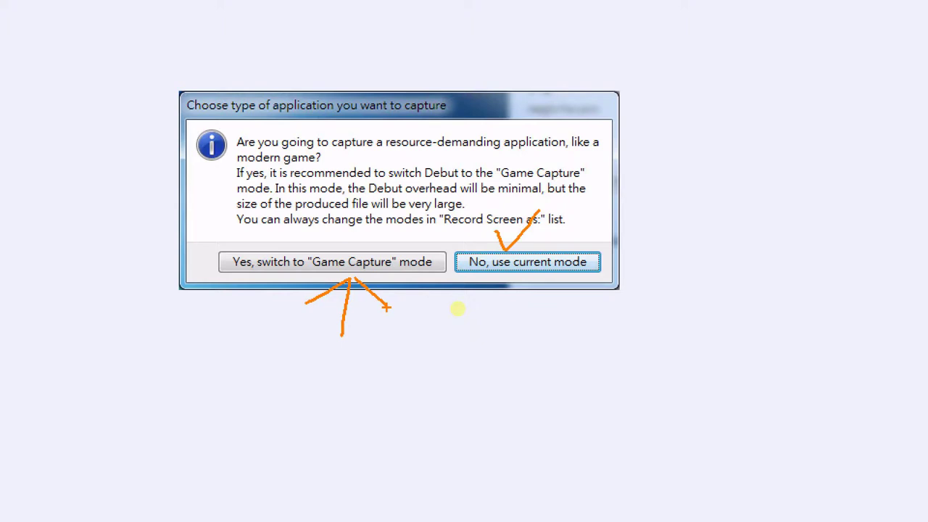
pyautogui.moveTo(545, 338)
pyautogui.mouseDown()
pyautogui.moveTo(545, 292)
pyautogui.moveTo(527, 300)
pyautogui.moveTo(570, 294)
pyautogui.mouseUp()
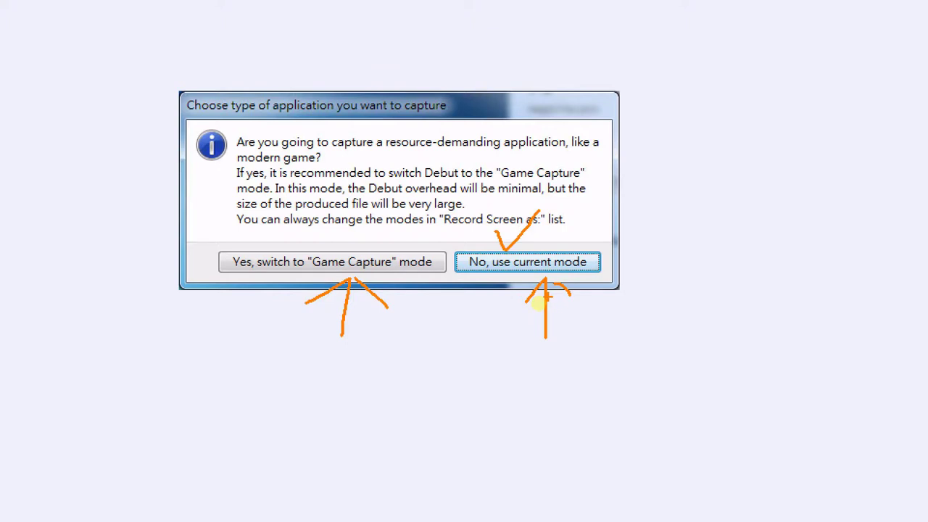
pyautogui.press('Escape')
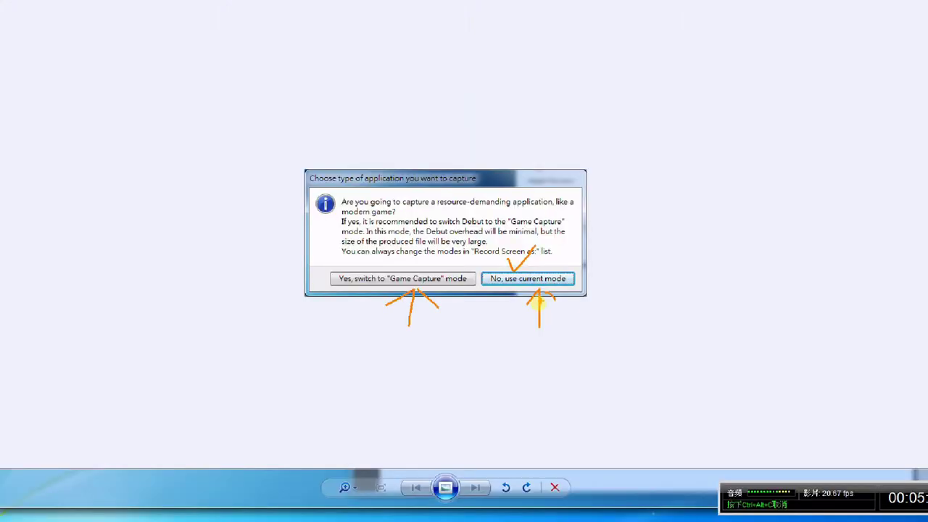
pyautogui.click(841, 45)
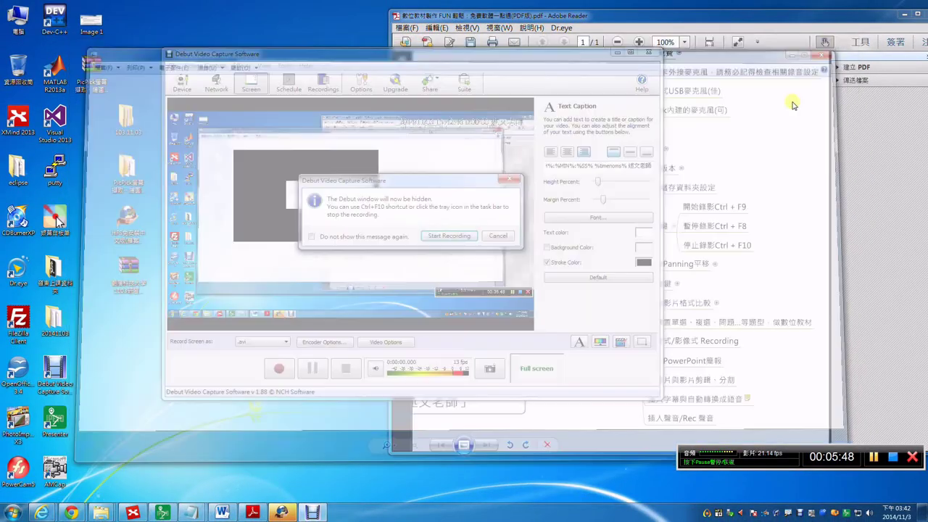
# - Confirm the recording start, save it as an AVI file named test1, and stop the capture after a few seconds
pyautogui.click(448, 235)
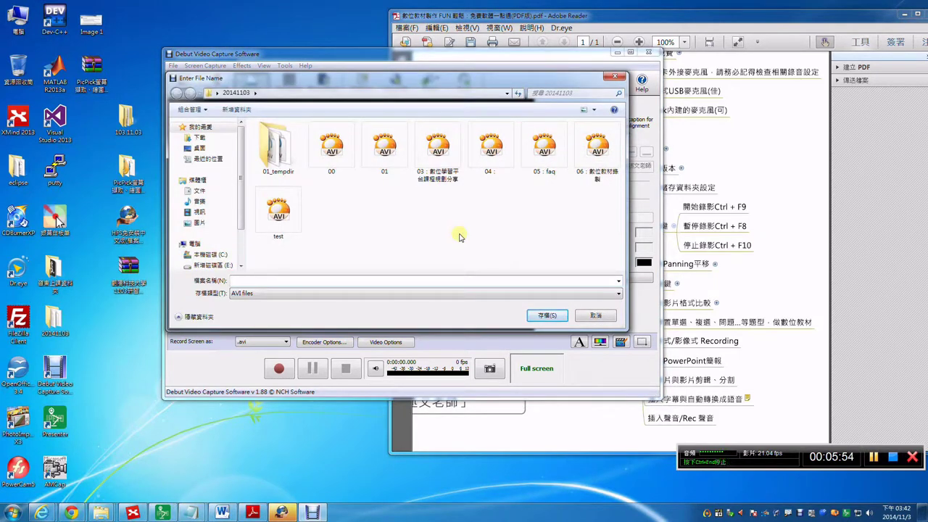
pyautogui.write('test1')
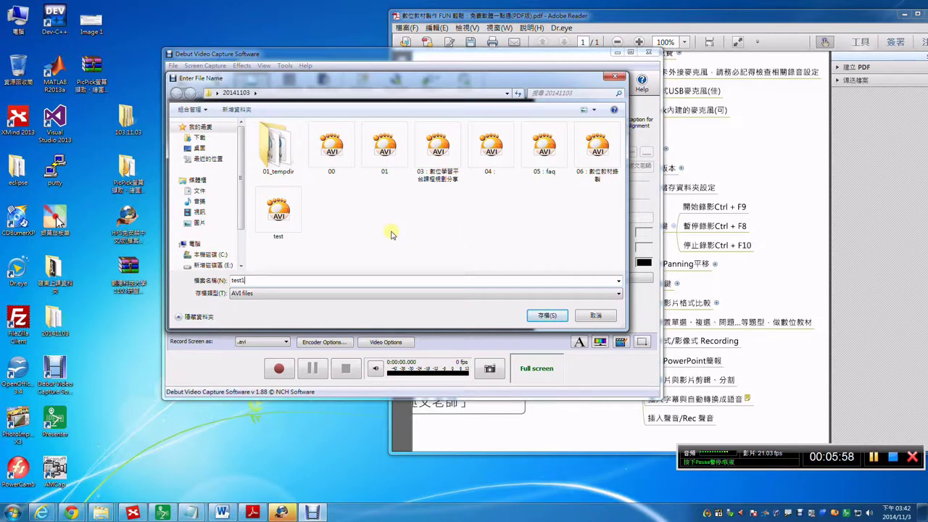
pyautogui.click(547, 315)
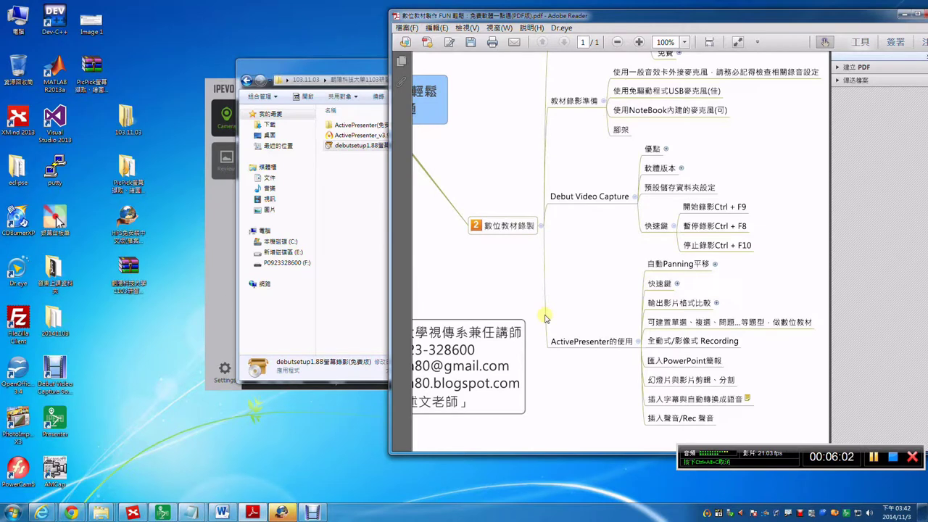
pyautogui.hotkey('ctrl', 'F10')
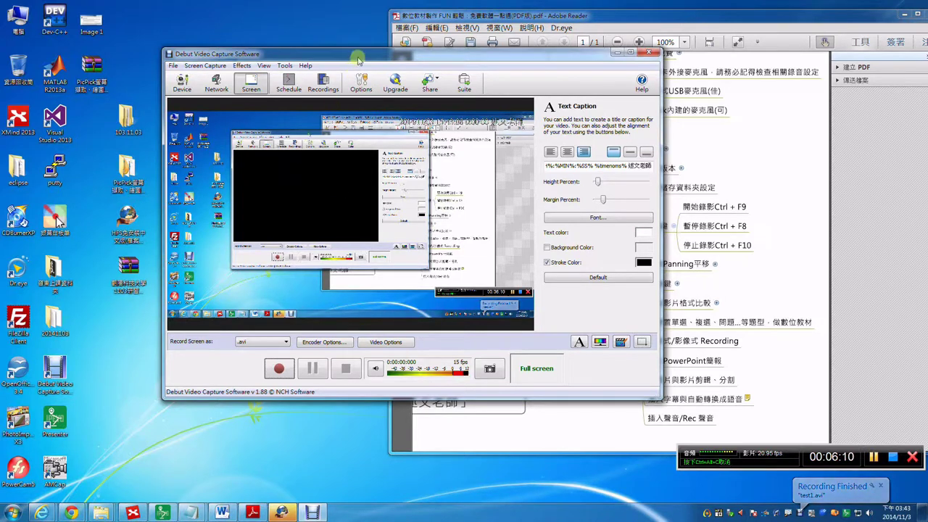
# - Move the Debut window up slightly, examine the list of saved recordings for test1, and close the list
pyautogui.moveTo(357, 56); pyautogui.dragTo(354, 44)
pyautogui.click(324, 67)
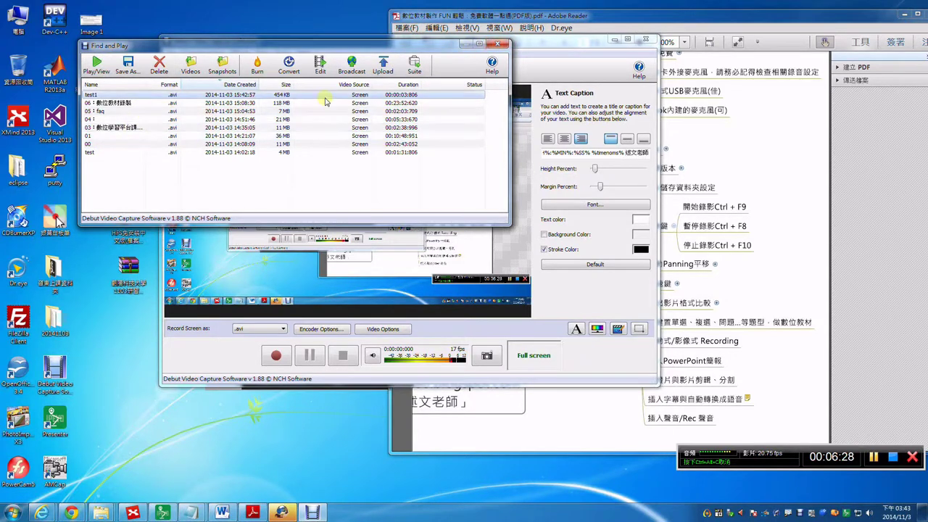
pyautogui.click(497, 45)
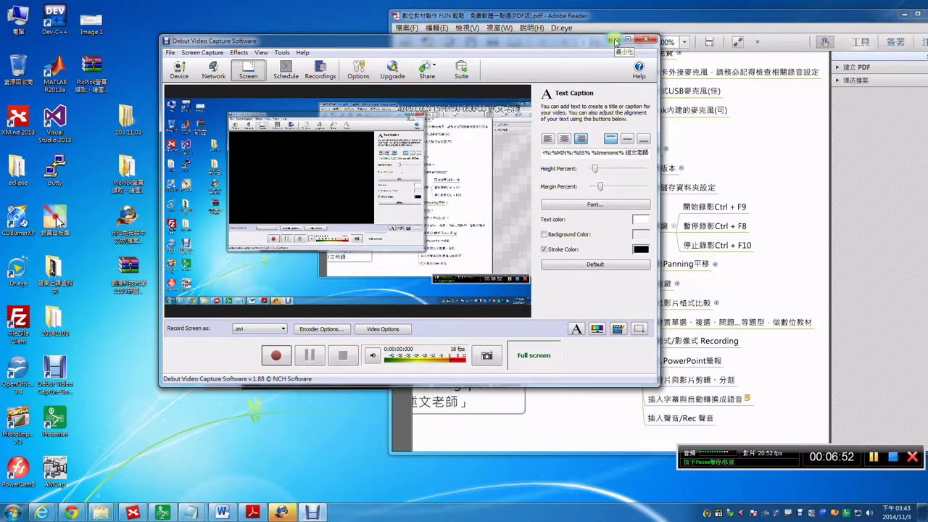
# - Move Debut clear of the desktop icons and browse the 103.11.03 folder through 免費軟體整理 to the screen-recording software folder
pyautogui.moveTo(565, 47); pyautogui.dragTo(645, 46)
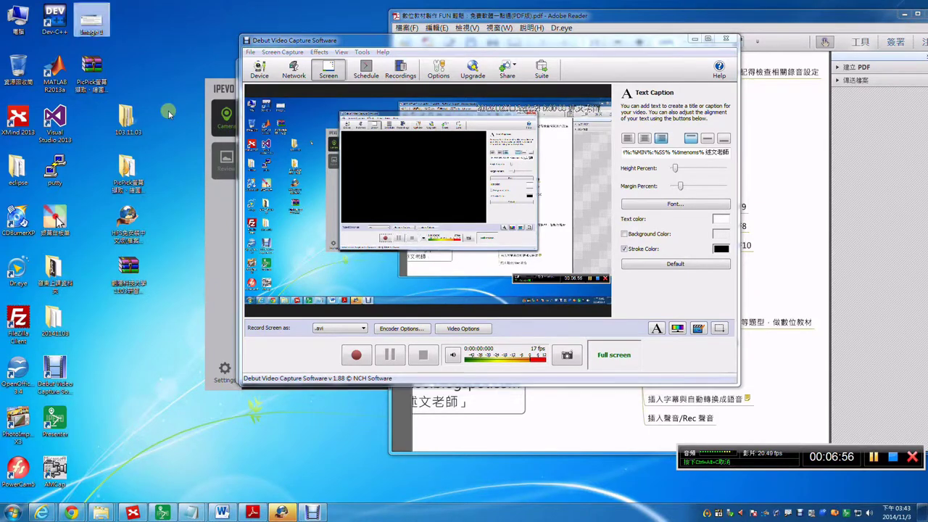
pyautogui.click(125, 128)
pyautogui.doubleClick(124, 128)
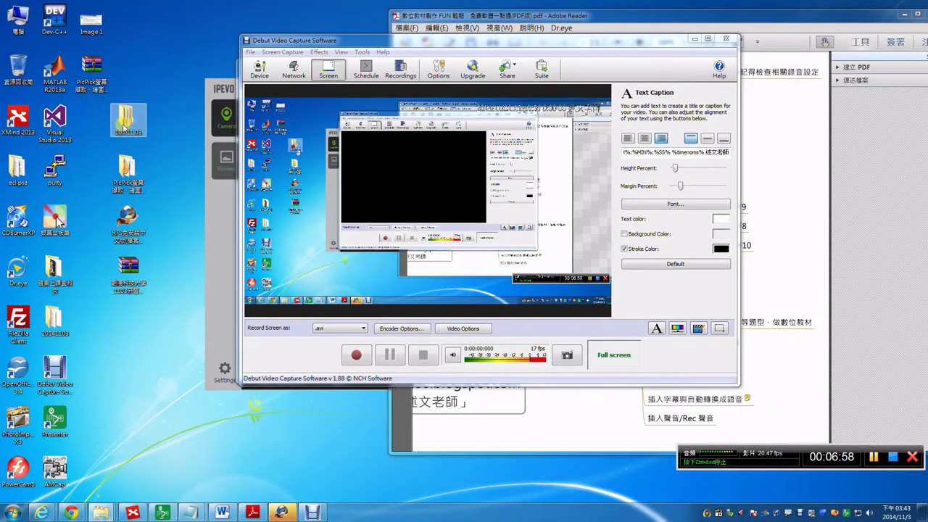
pyautogui.doubleClick(372, 139)
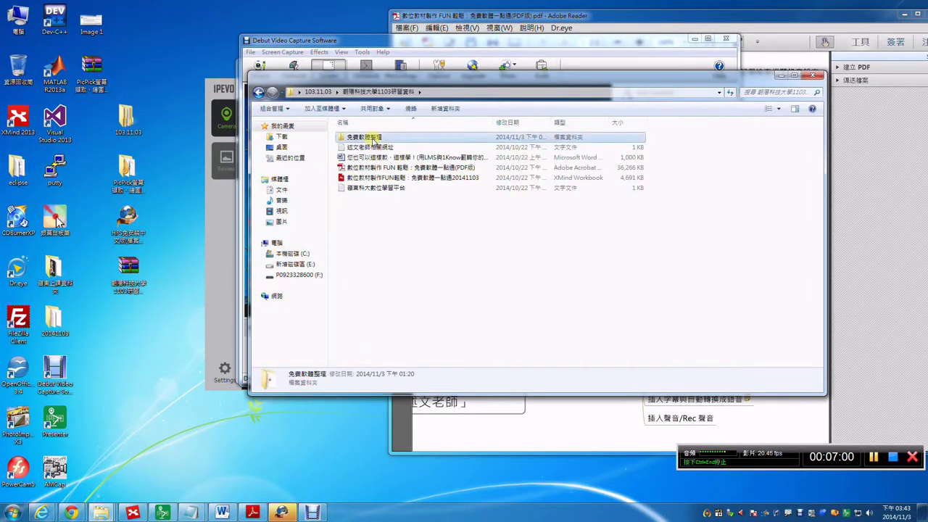
pyautogui.doubleClick(372, 147)
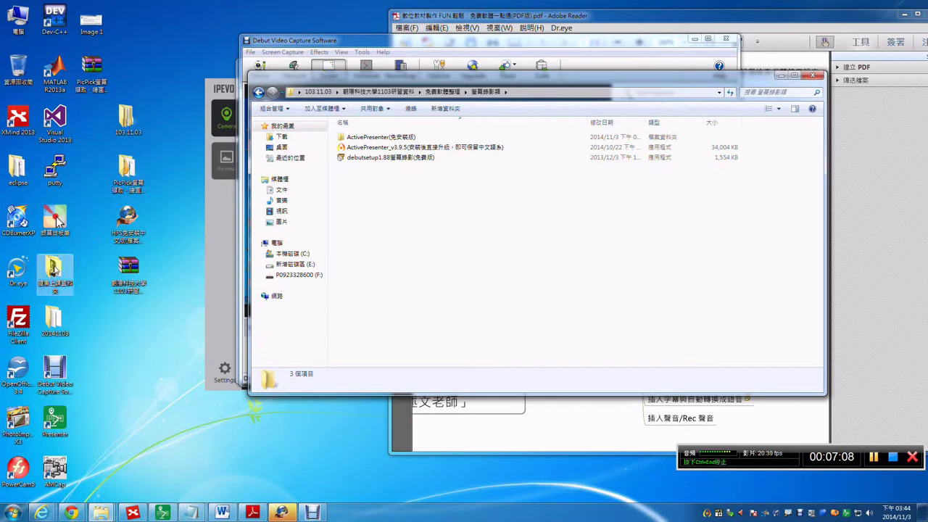
# - Launch WebcamViewer from the 上課資料夾 folder on the desktop, and move its window clear of the file list
pyautogui.doubleClick(55, 268)
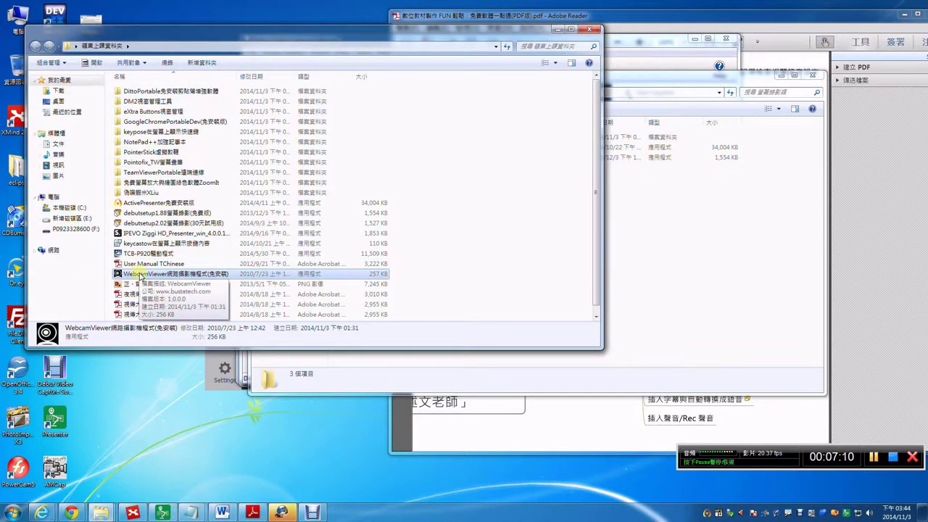
pyautogui.doubleClick(134, 273)
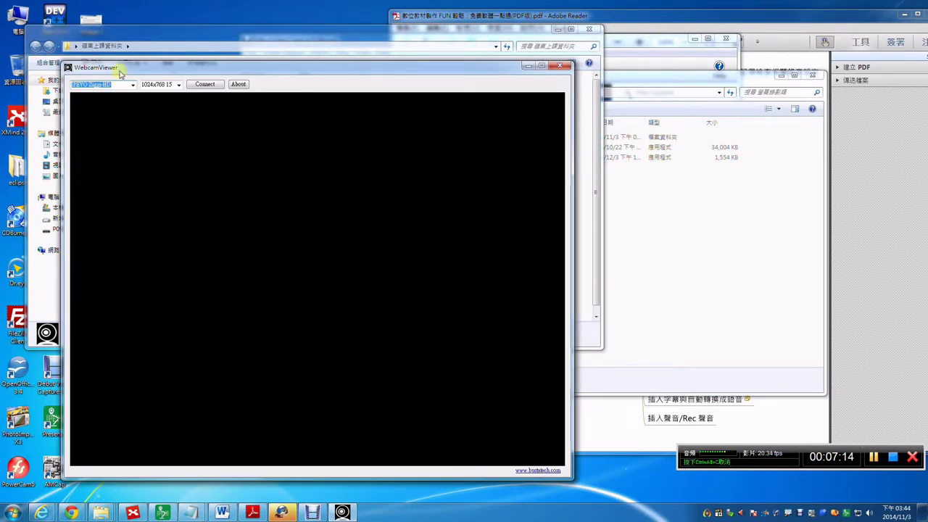
pyautogui.moveTo(154, 72); pyautogui.dragTo(381, 33)
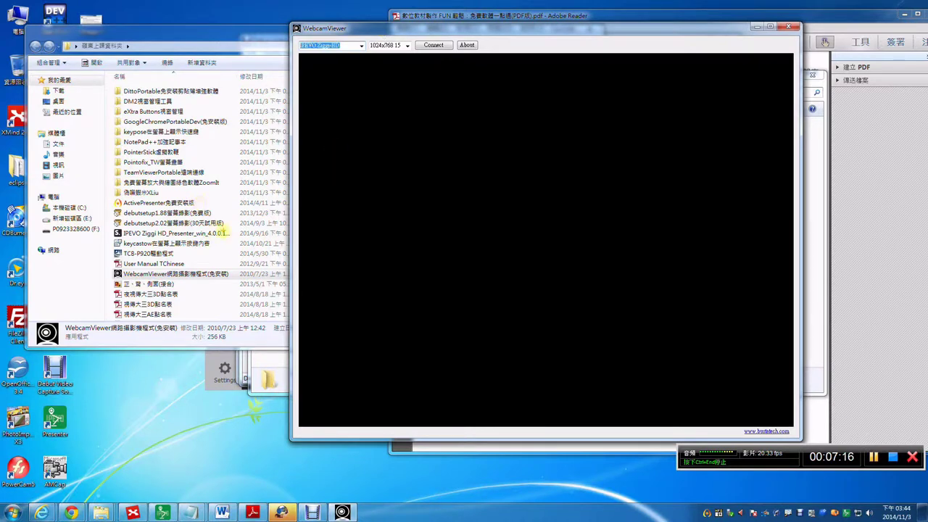
# - Mark the WebcamViewer file, camera selector and Connect option on screen, close WebcamViewer, and minimize its folder
pyautogui.moveTo(226, 230)
pyautogui.mouseDown()
pyautogui.moveTo(210, 266)
pyautogui.moveTo(221, 255)
pyautogui.mouseUp()
pyautogui.moveTo(379, 54)
pyautogui.mouseDown()
pyautogui.moveTo(299, 49)
pyautogui.moveTo(311, 19)
pyautogui.moveTo(374, 33)
pyautogui.moveTo(370, 62)
pyautogui.mouseUp()
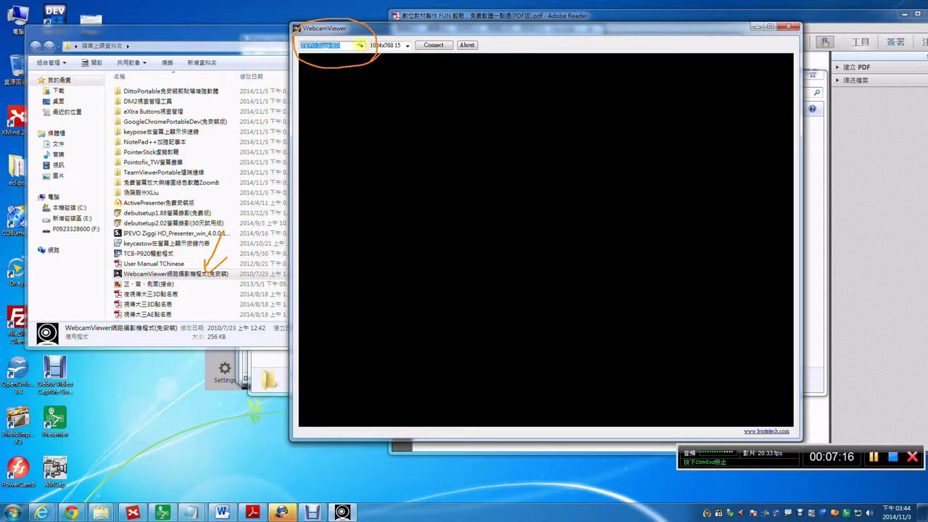
pyautogui.moveTo(364, 29); pyautogui.dragTo(348, 44)
pyautogui.moveTo(418, 36); pyautogui.dragTo(433, 28)
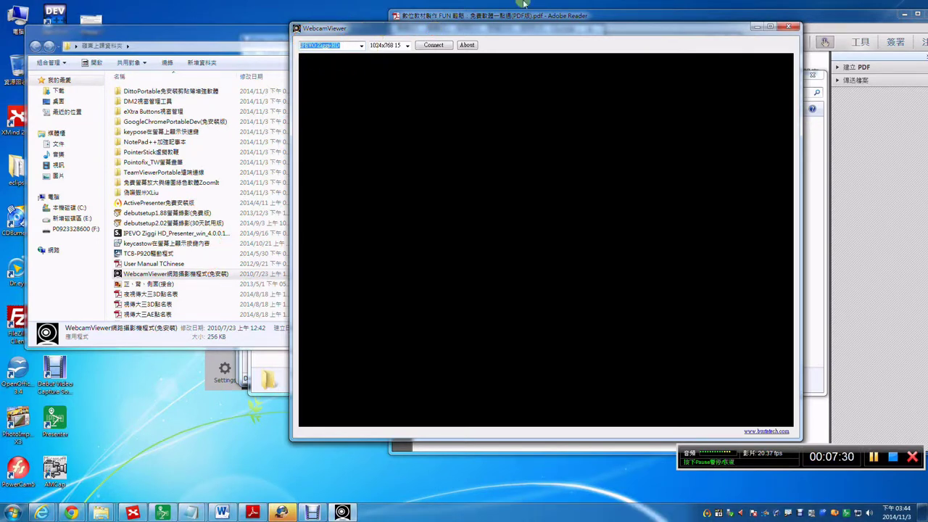
pyautogui.click(783, 29)
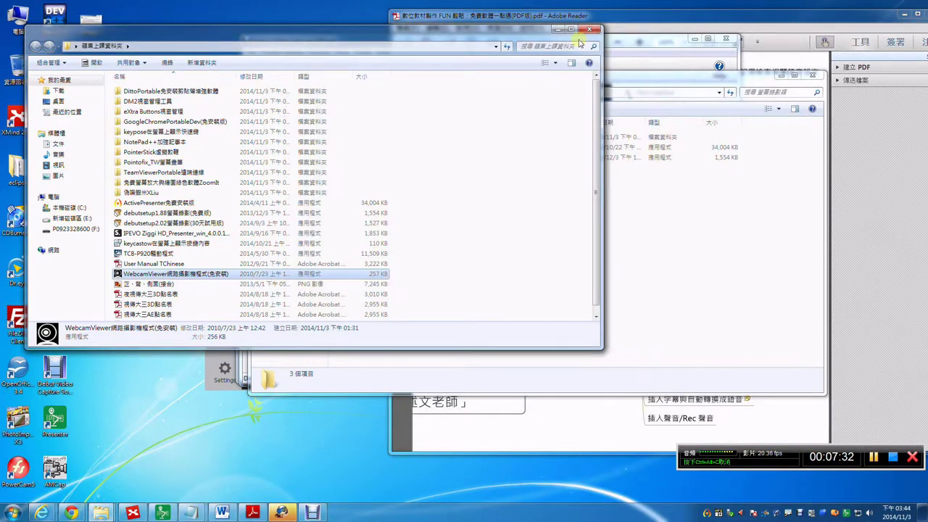
pyautogui.click(559, 32)
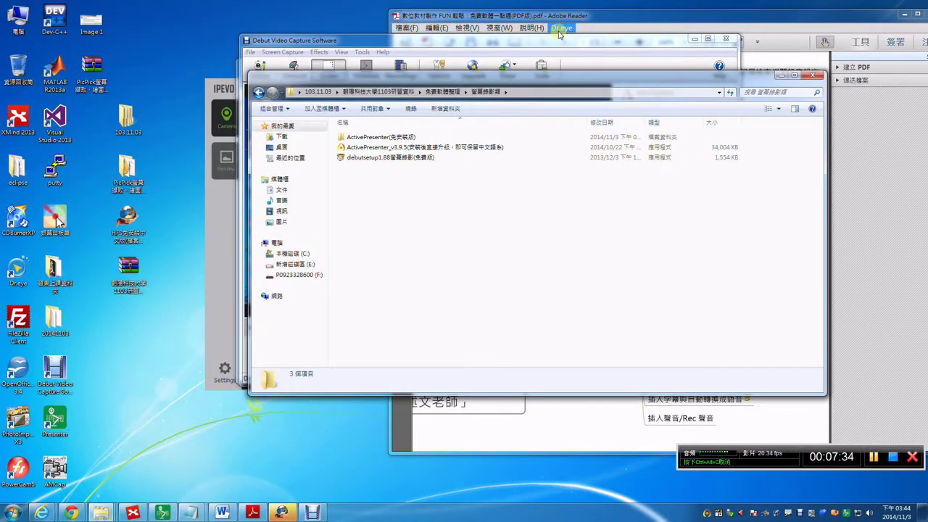